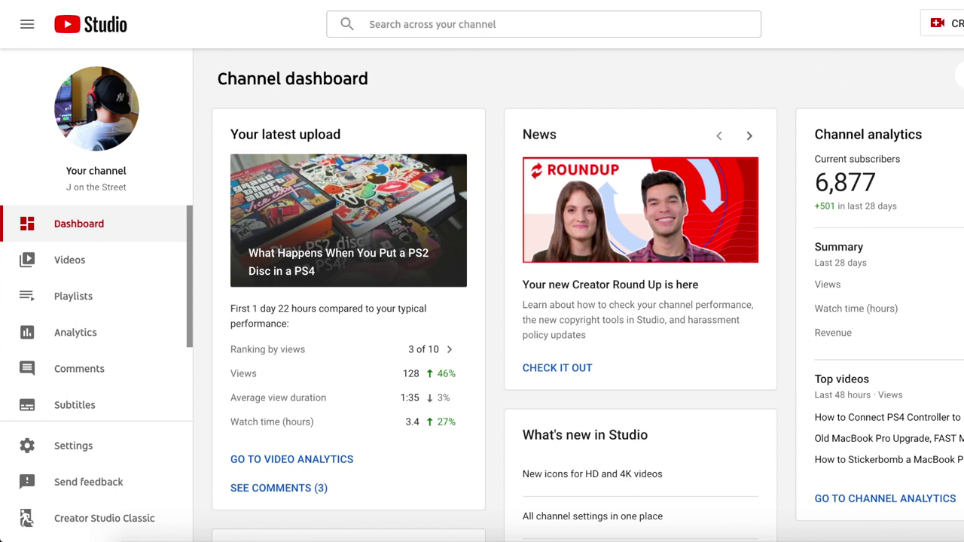
Scroll down the left sidebar of the YouTube Studio channel dashboard.
scroll(130, 241, down, 3)
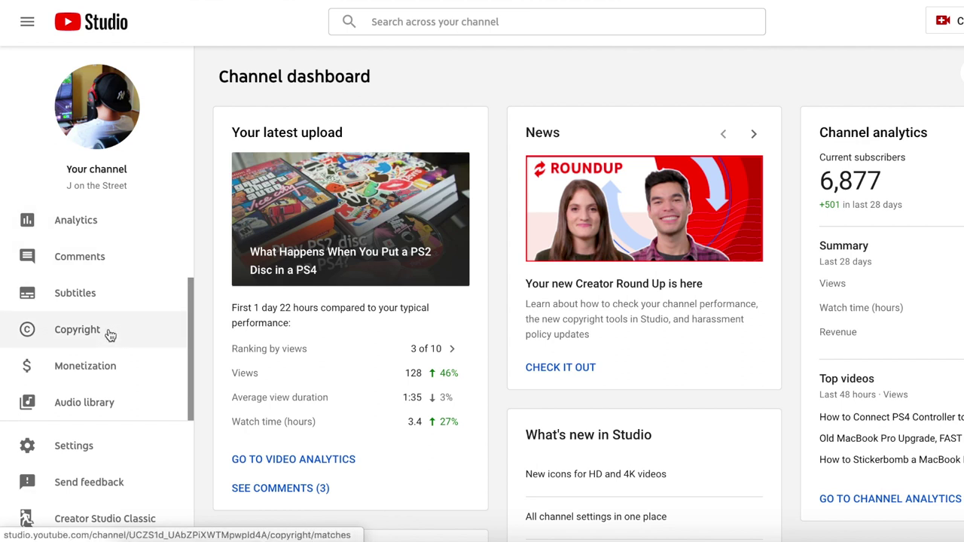
On the copyright Matches page, tick the HyperX headset match and bring up its removal request options.
click(100, 337)
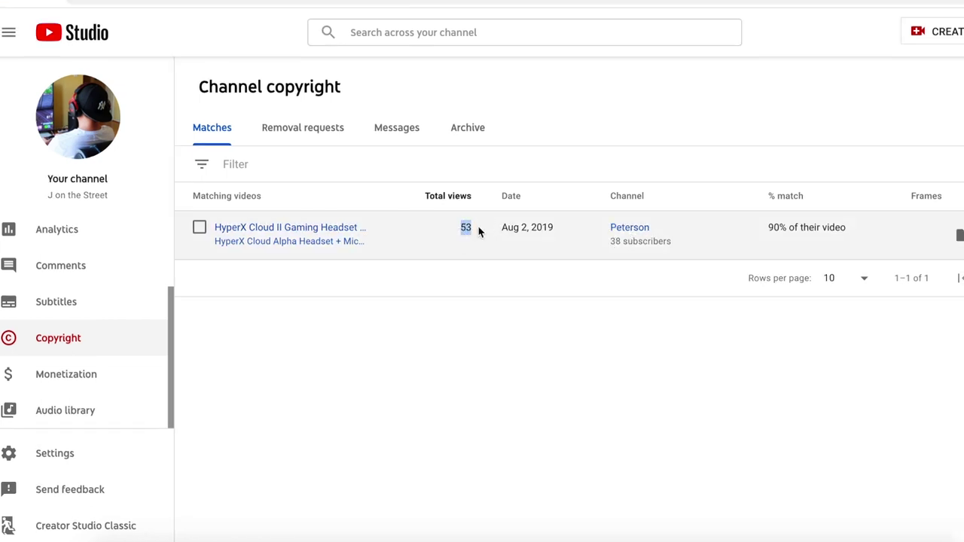
click(199, 227)
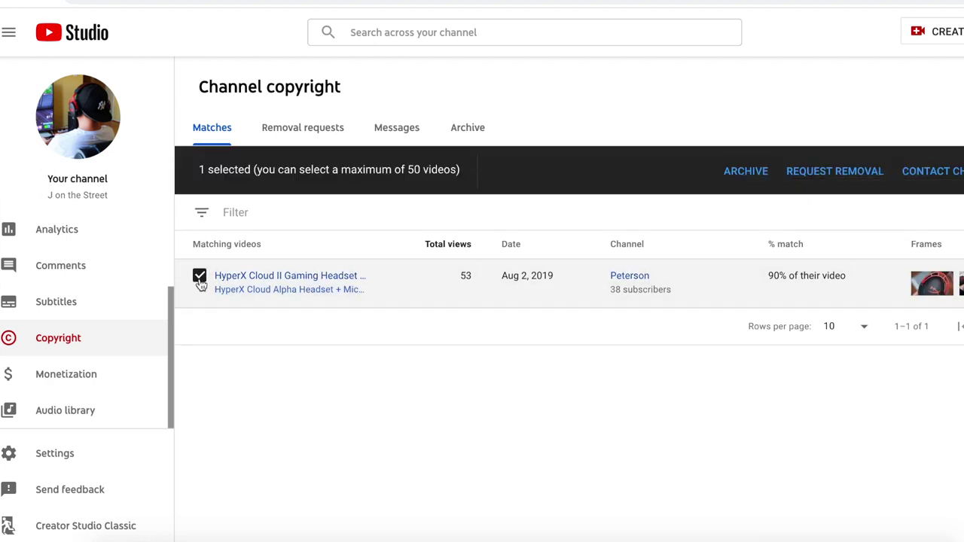
click(824, 174)
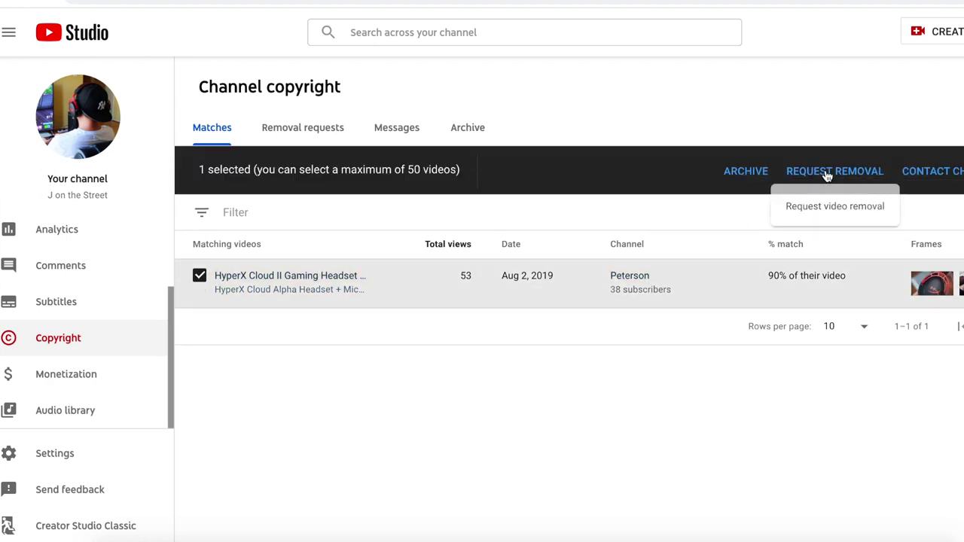
Start a video removal request and scroll through the form to review the HyperX video requested.
click(835, 206)
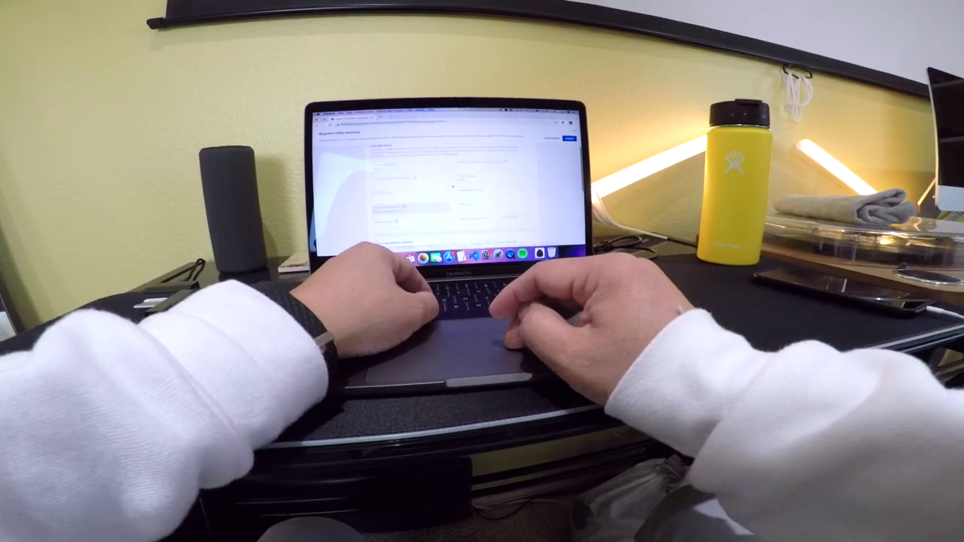
scroll(510, 286, down, 10)
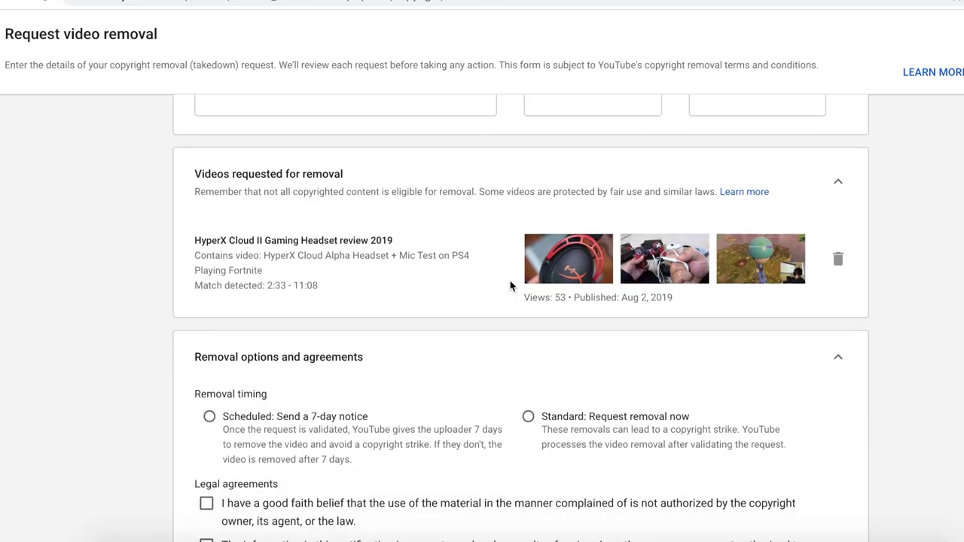
scroll(510, 286, down, 3)
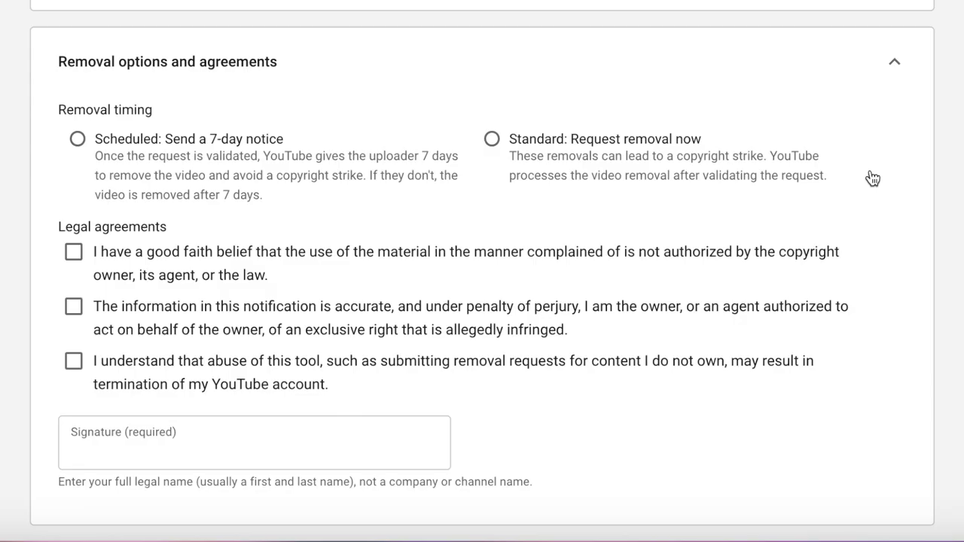
scroll(826, 269, up, 5)
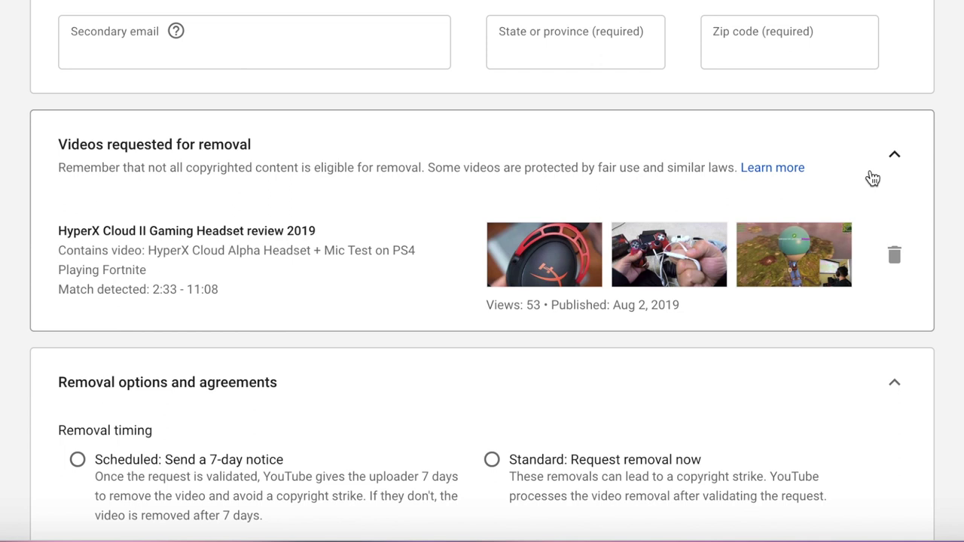
scroll(871, 177, down, 1)
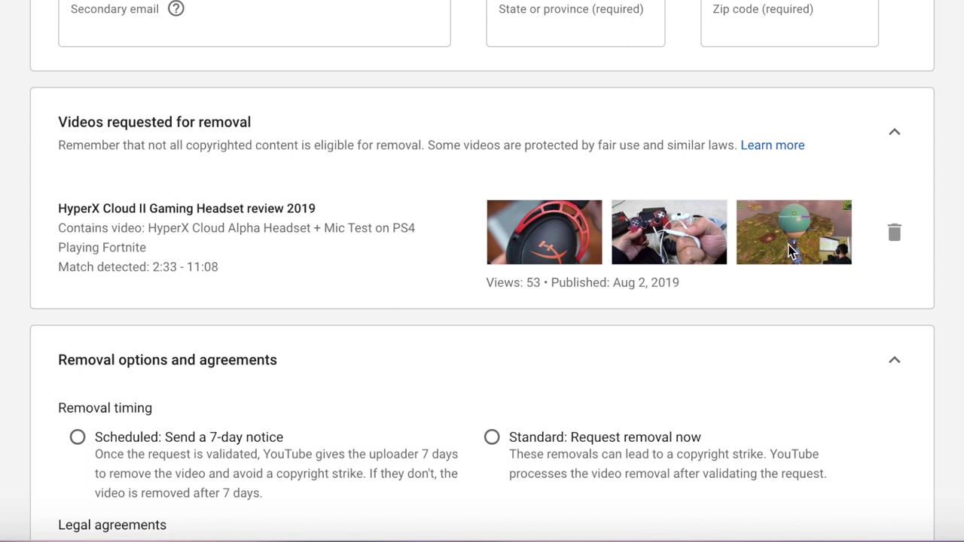
scroll(484, 226, down, 5)
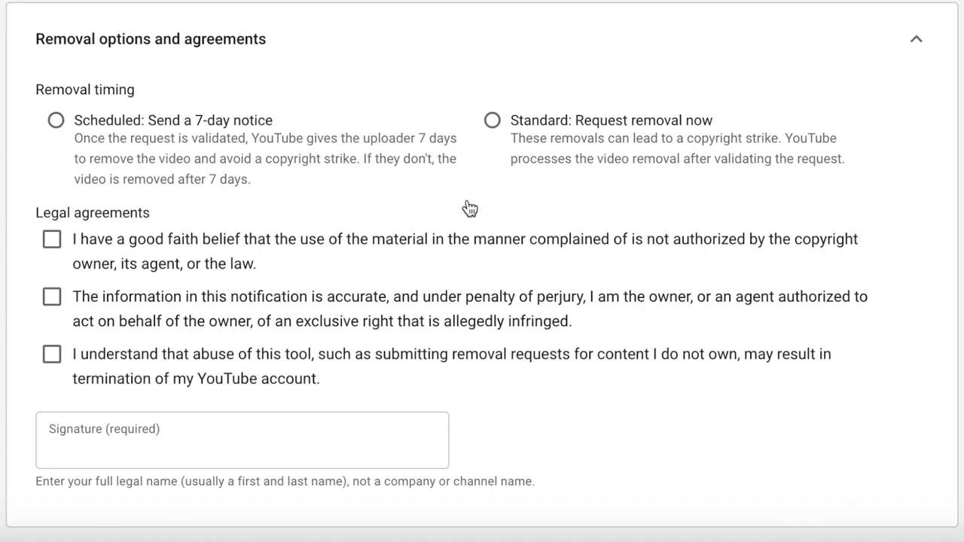
scroll(469, 208, up, 5)
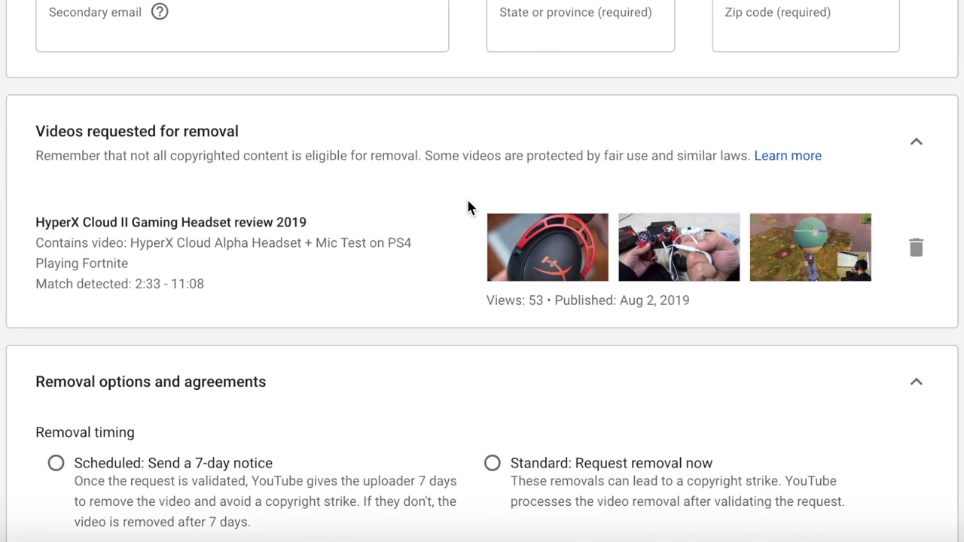
scroll(471, 346, down, 3)
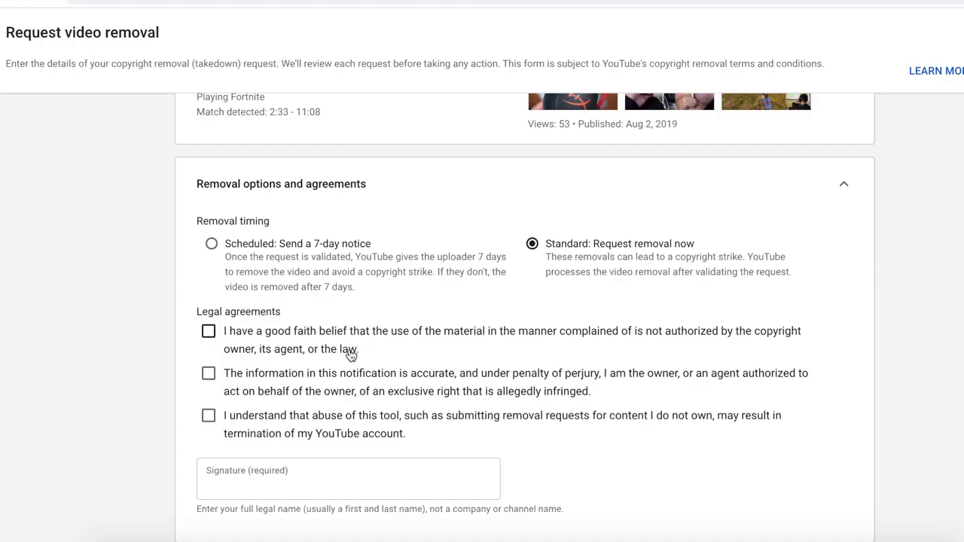
Accept the good-faith, accuracy-under-perjury and tool-abuse warning legal agreements.
click(208, 332)
click(210, 374)
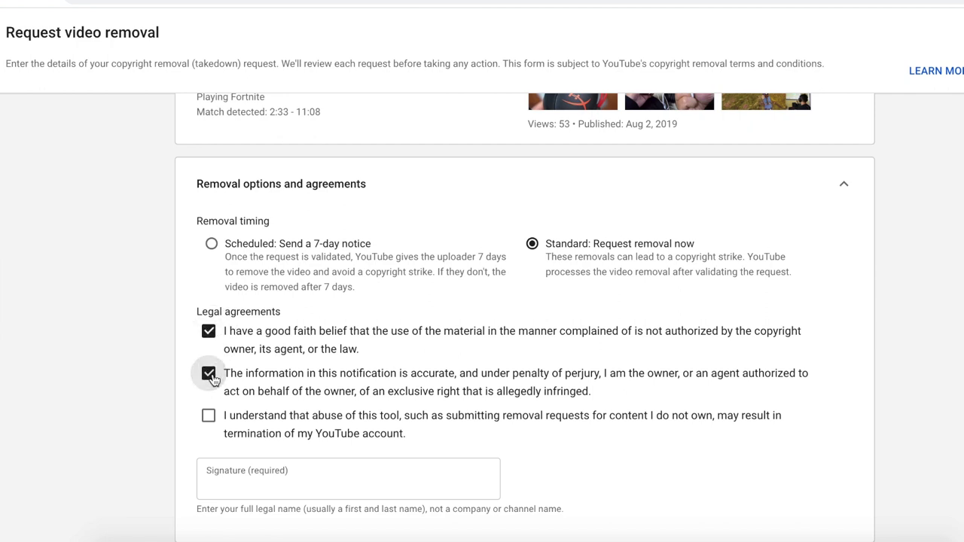
click(209, 416)
scroll(360, 352, down, 1)
click(363, 469)
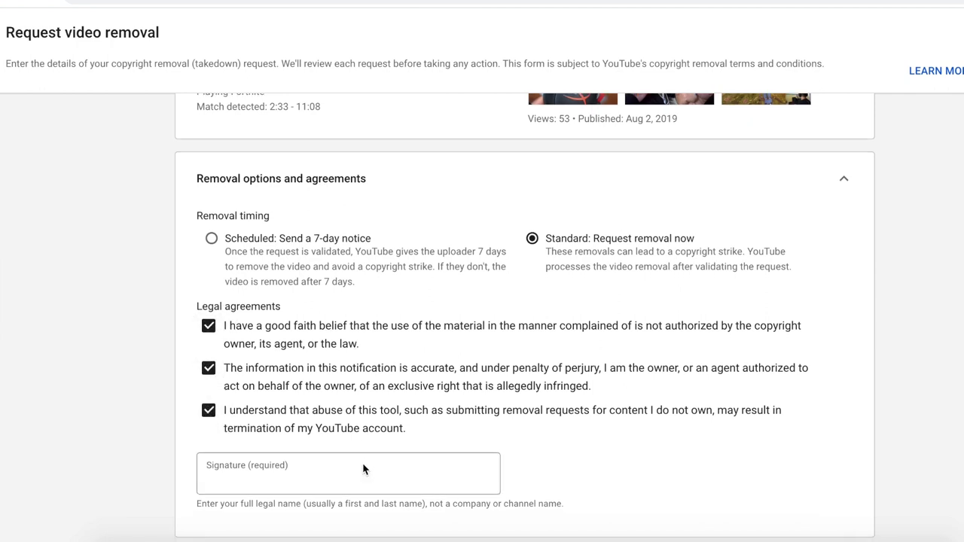
scroll(452, 338, up, 5)
Enter the copyright owner's name, relationship 'THIS IS MY CONTENT BITCH', and United States as country.
click(237, 296)
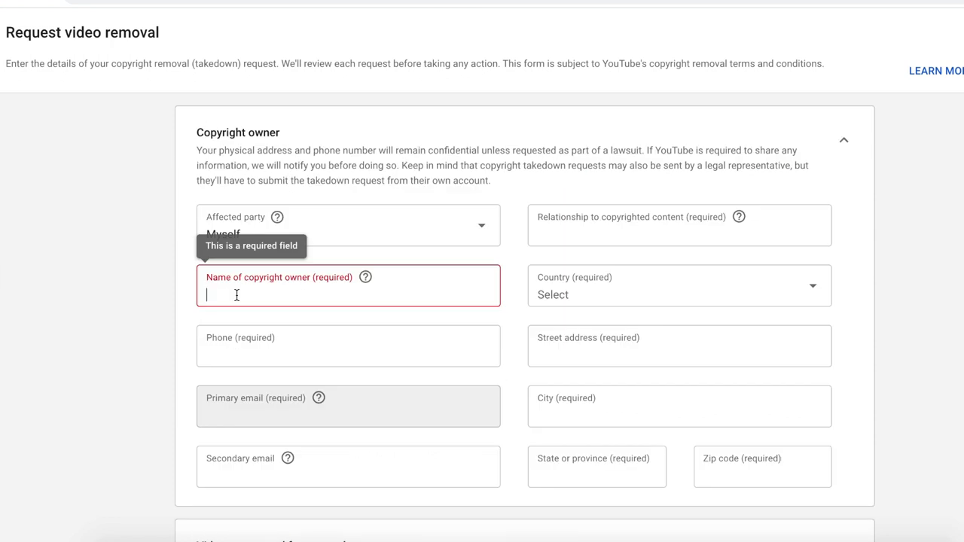
text(YOUR MAJESTY)
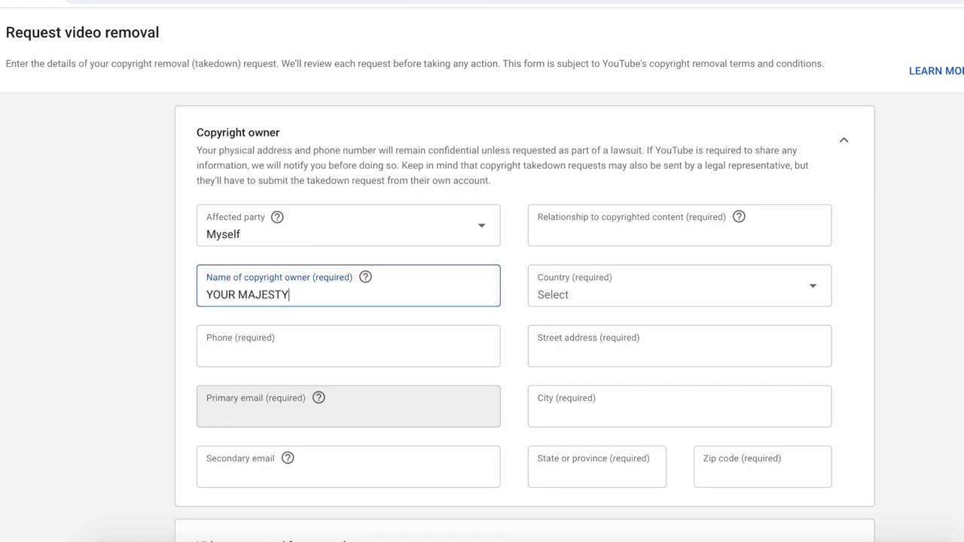
text( JONTHESTR)
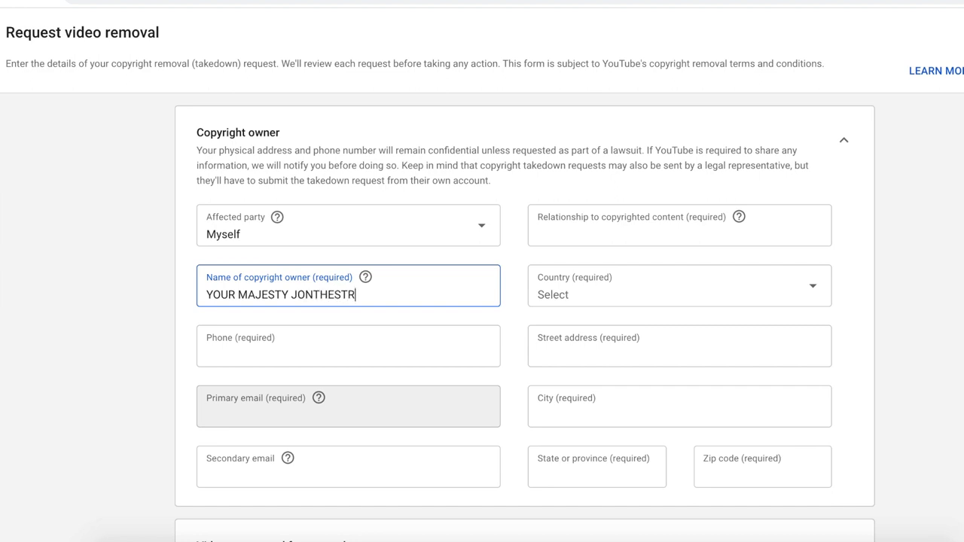
text(EET)
key(Tab)
click(585, 237)
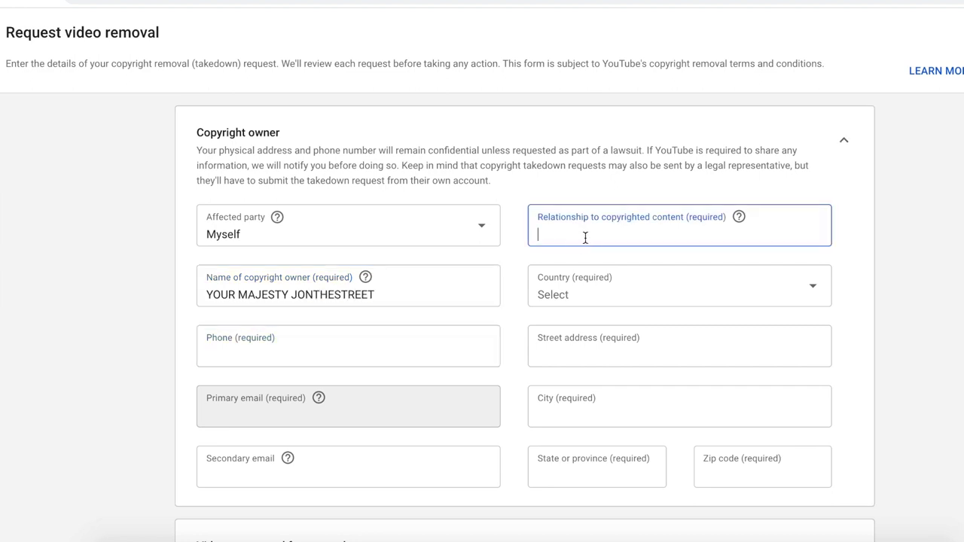
text(THIS IS MY CONTENT BITCH)
click(590, 298)
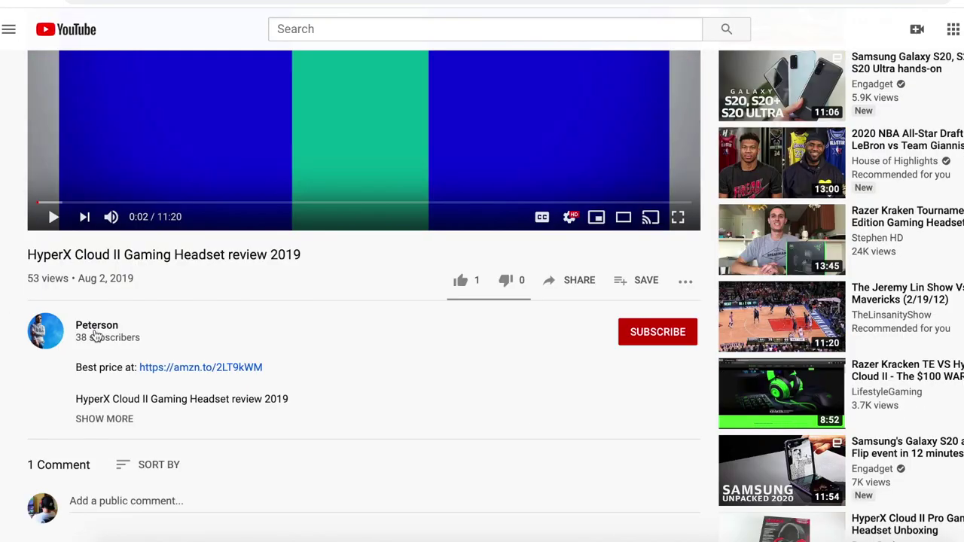
Open HyperX Cloud II Gaming Headset review 2019 from the uploader's channel uploads.
click(95, 334)
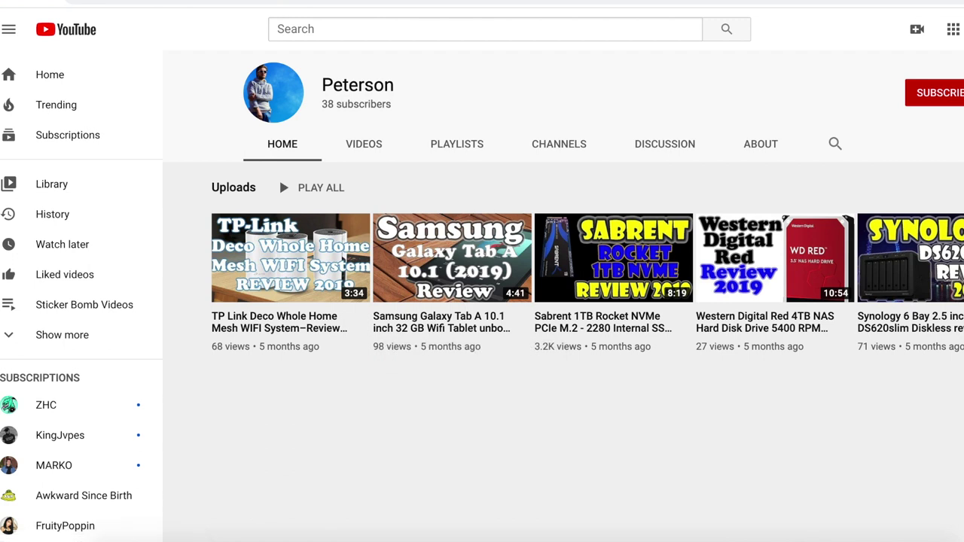
click(951, 257)
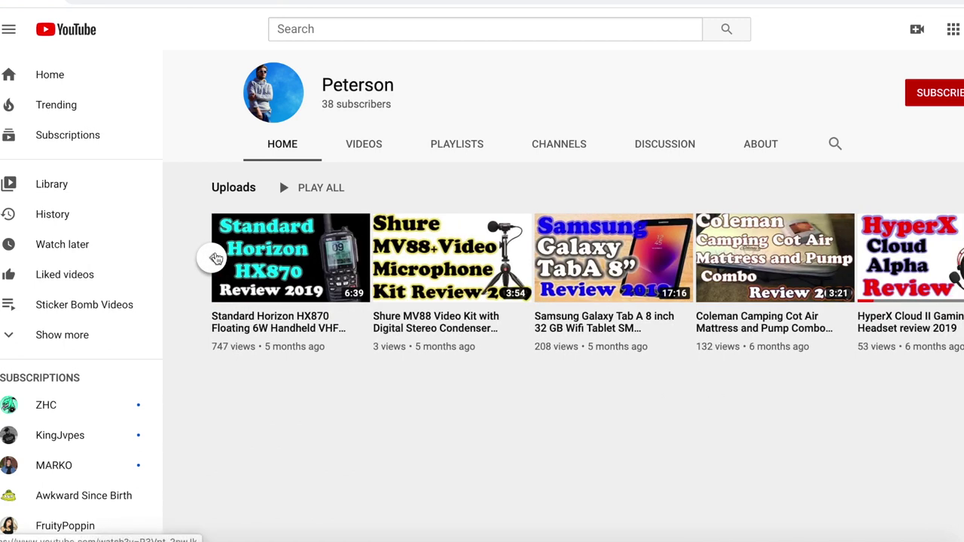
click(910, 257)
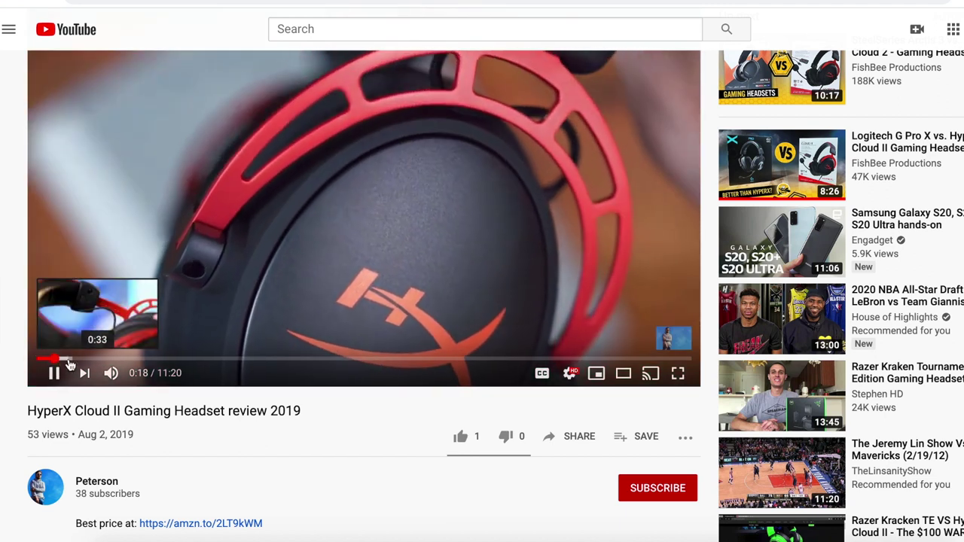
Skim the video past 0:33, 0:51 and 1:07 to the matched gameplay near 7:22, pause, and reselect the match.
click(68, 362)
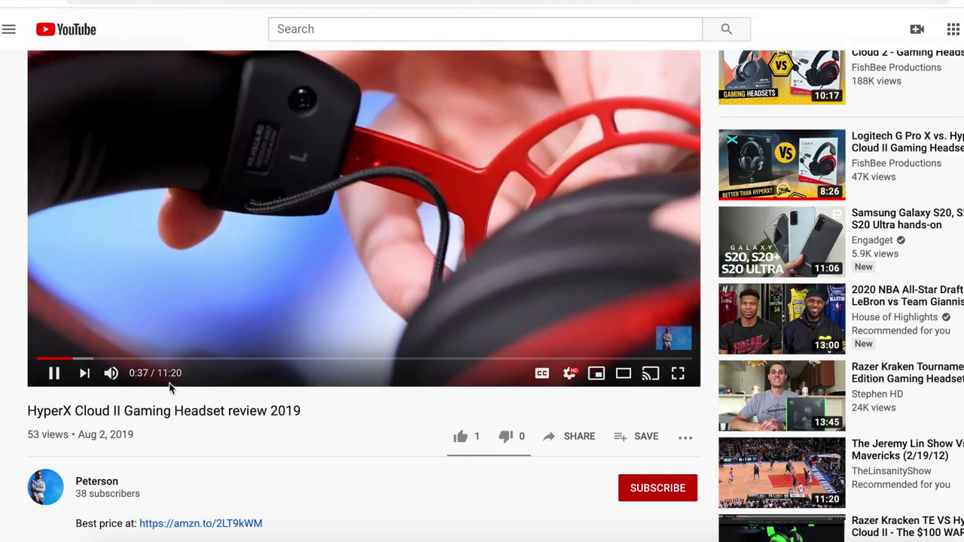
click(87, 364)
drag(87, 364, 123, 364)
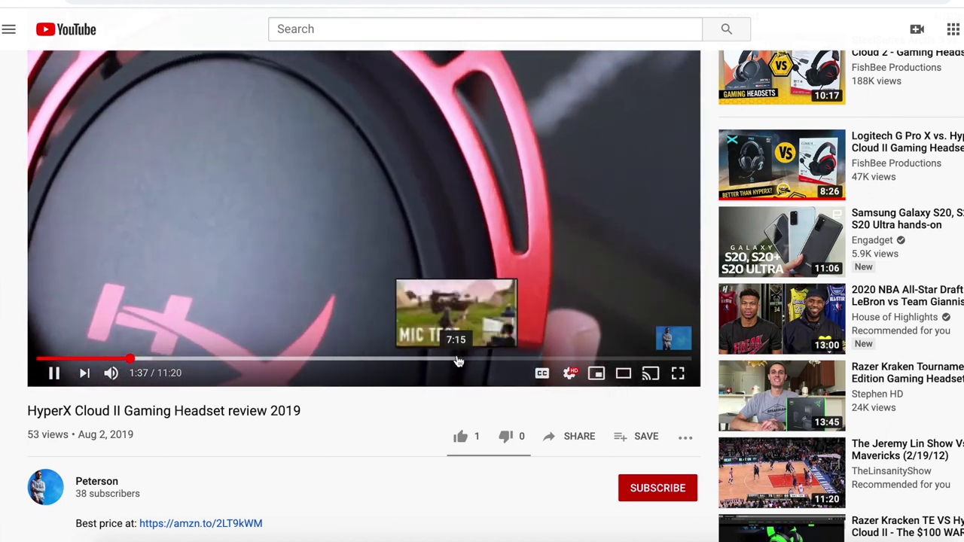
click(462, 360)
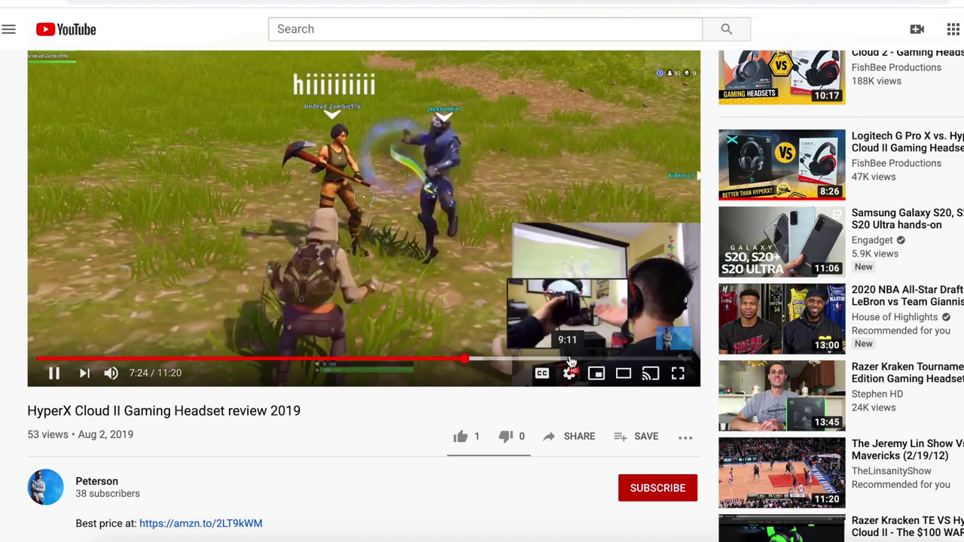
key(k)
scroll(301, 226, up, 1)
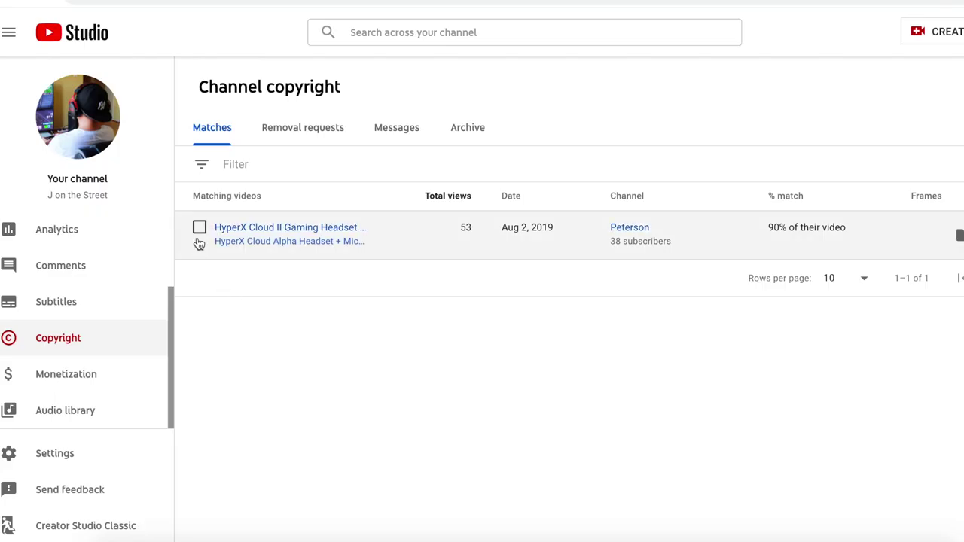
click(199, 228)
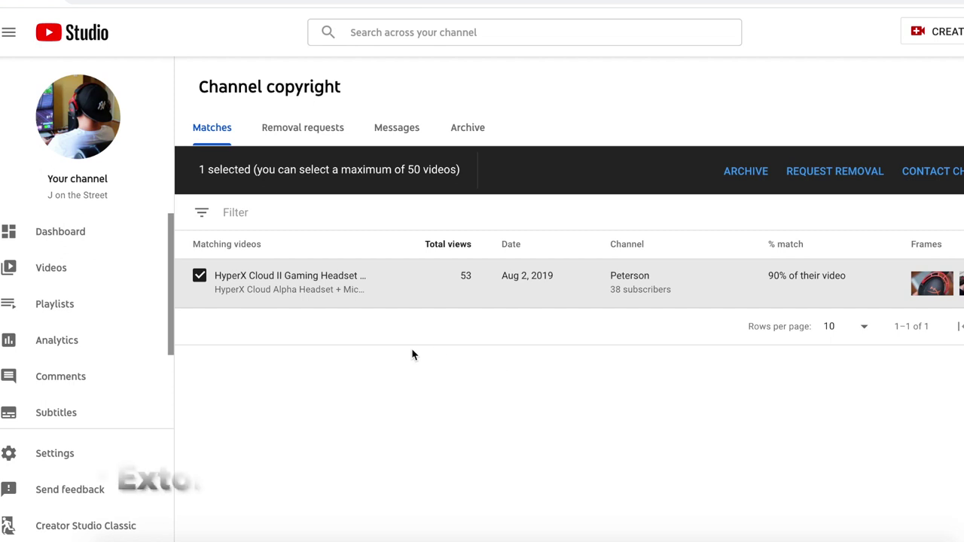
Uncheck and re-check the HyperX Cloud II match in the Matches list, leaving it selected.
click(199, 277)
click(200, 277)
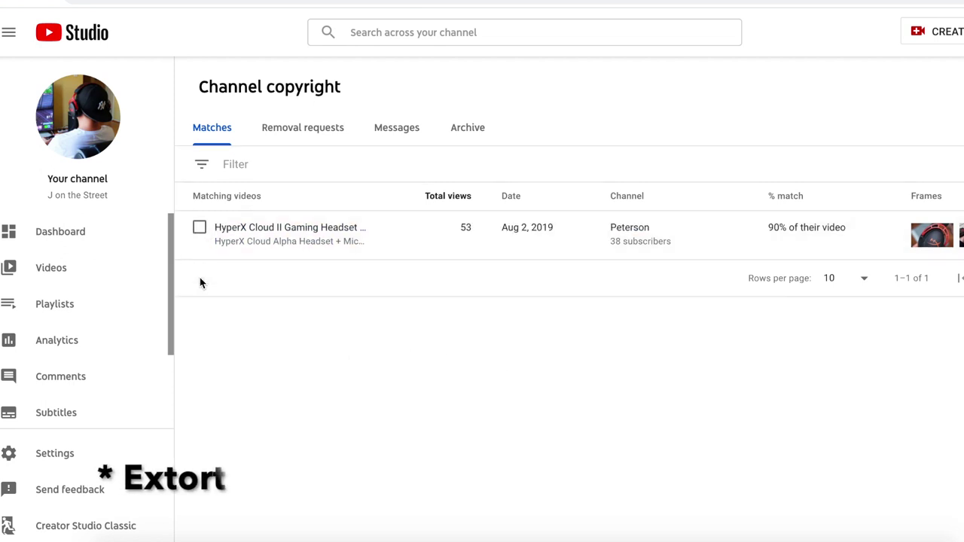
click(200, 226)
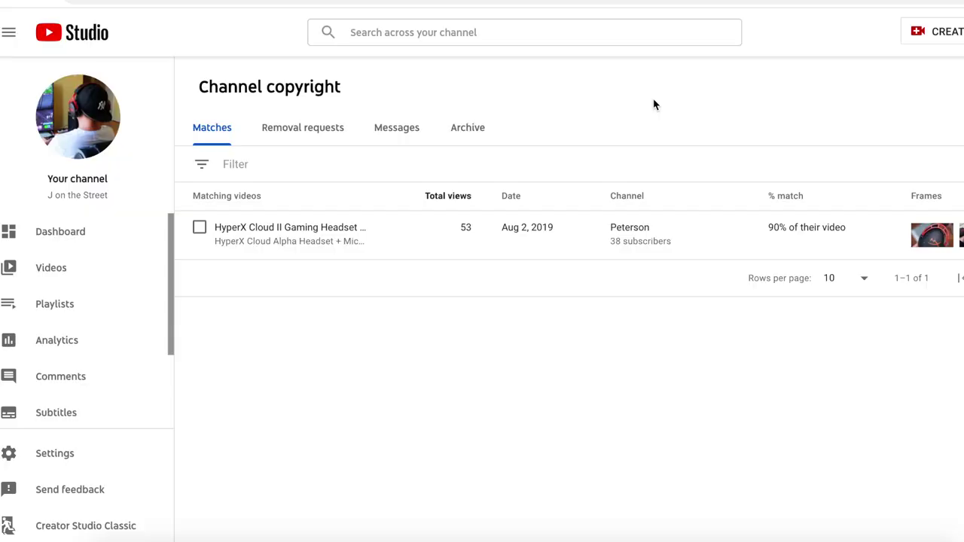
scroll(124, 319, down, 2)
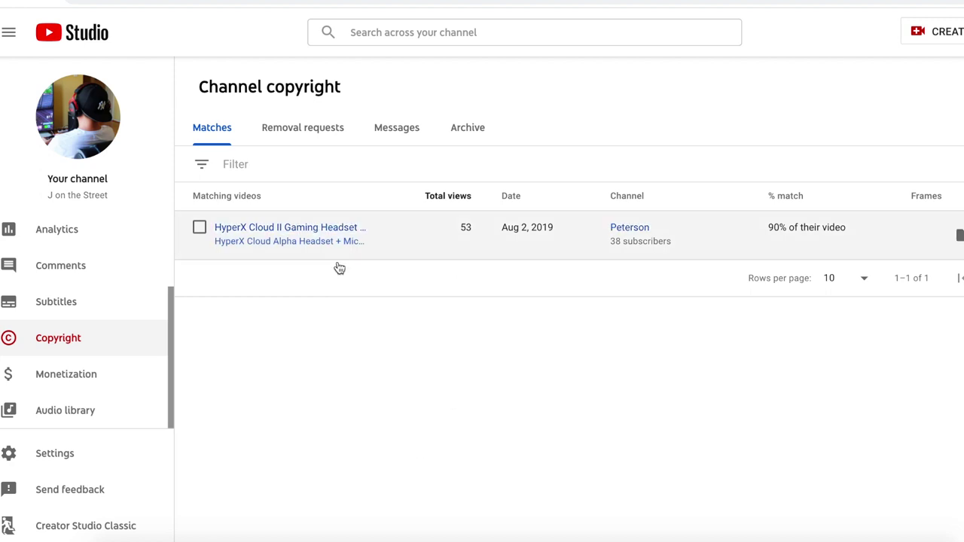
click(199, 227)
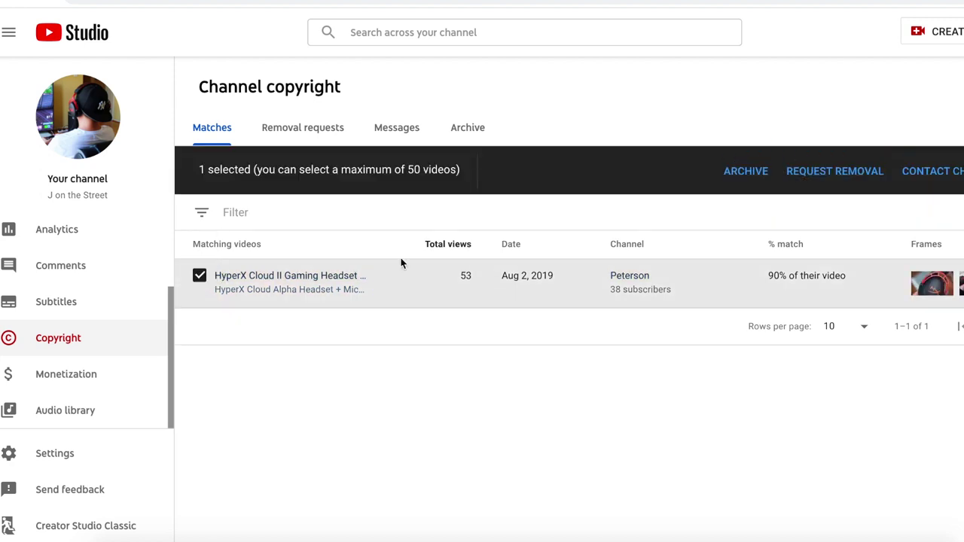